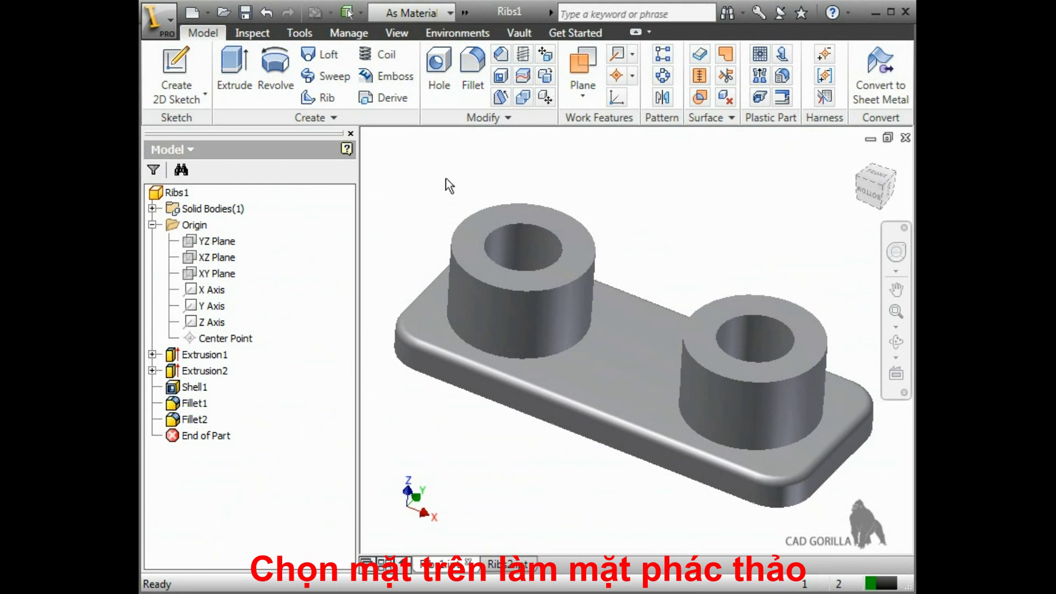
On the first boss's top face, sketch a line from its outer edge toward the second boss.
{"action": "left_click", "coordinate": [506, 220]}
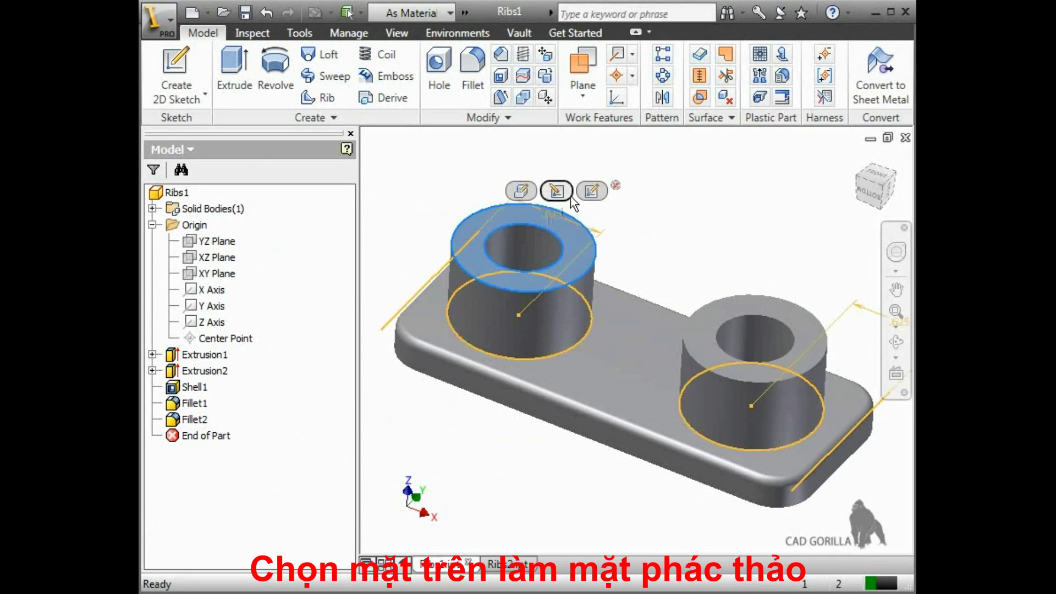
{"action": "left_click", "coordinate": [591, 190]}
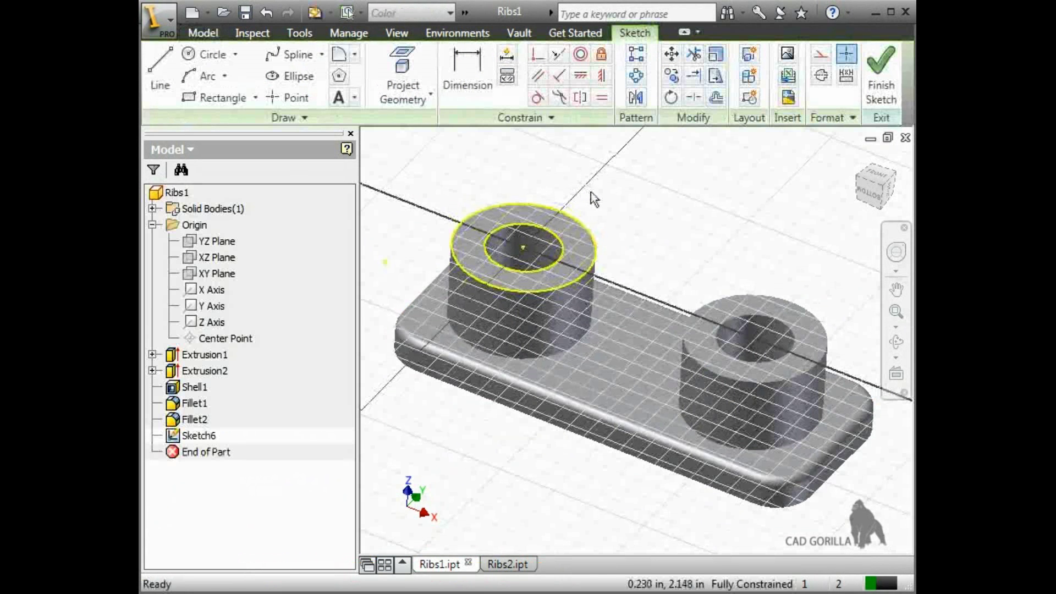
{"action": "left_click", "coordinate": [160, 74]}
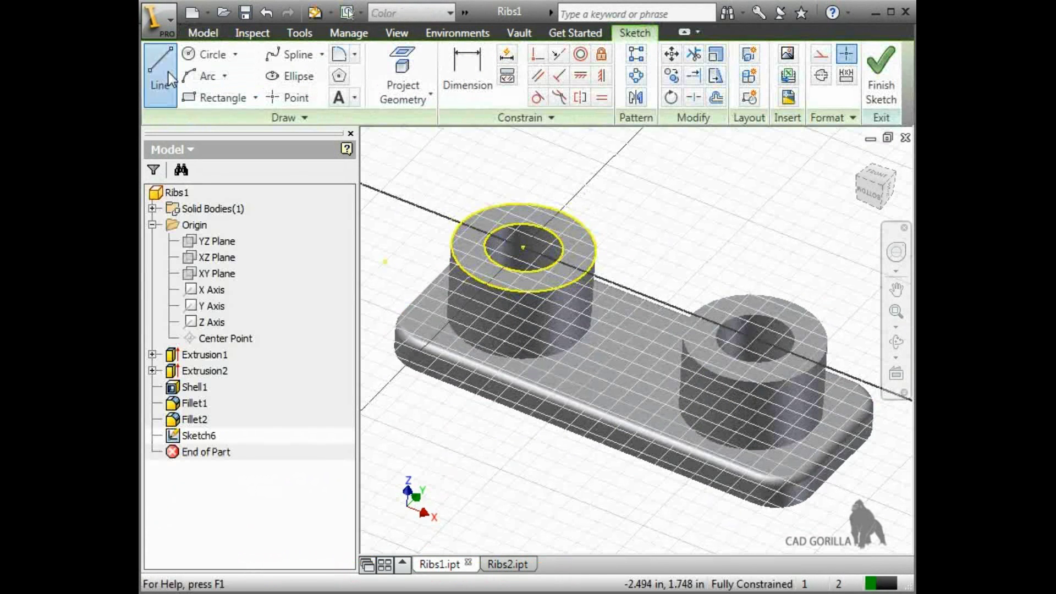
{"action": "left_click", "coordinate": [592, 269]}
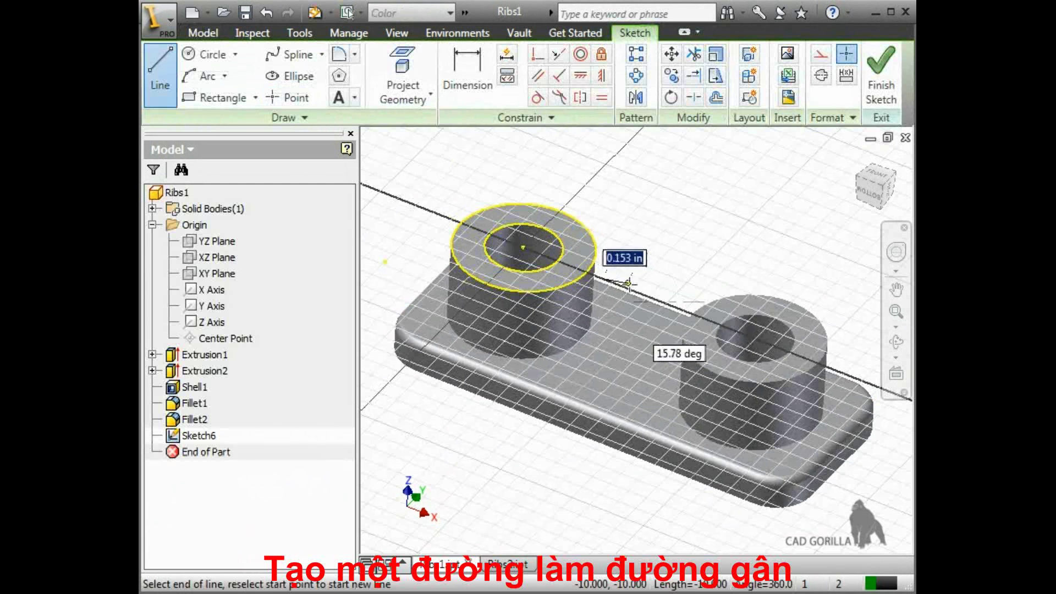
{"action": "left_click", "coordinate": [683, 304]}
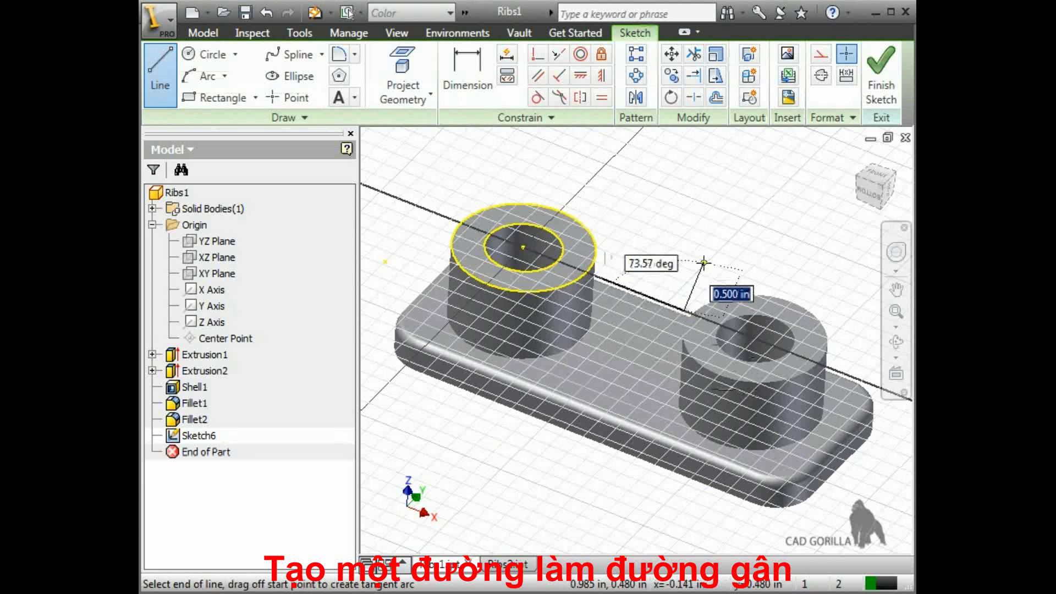
{"action": "key", "text": "Escape"}
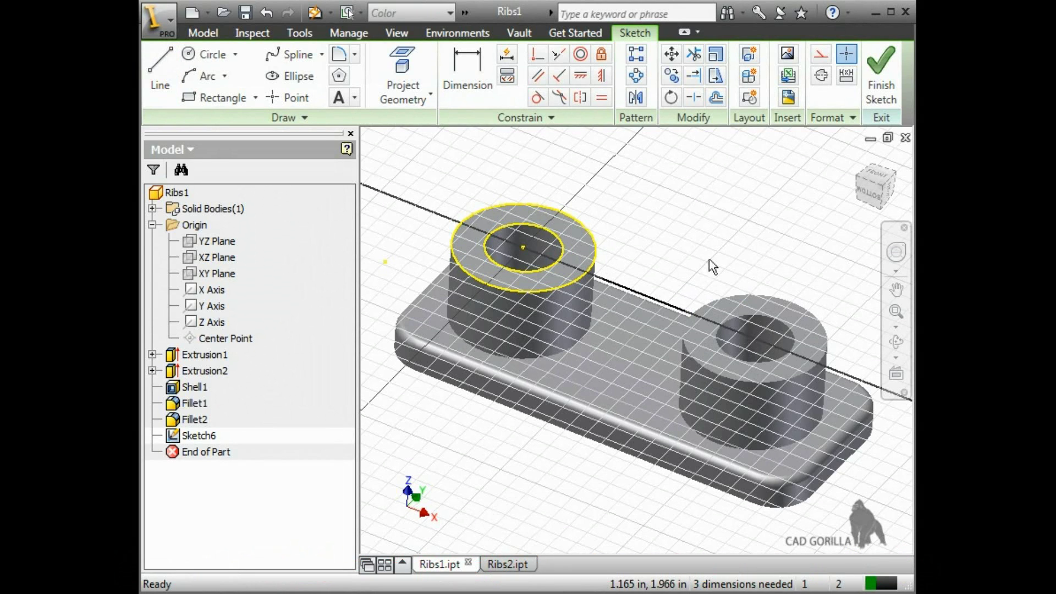
Finish the sketch and preview a rib using the sketch line as its profile.
{"action": "left_click", "coordinate": [872, 86]}
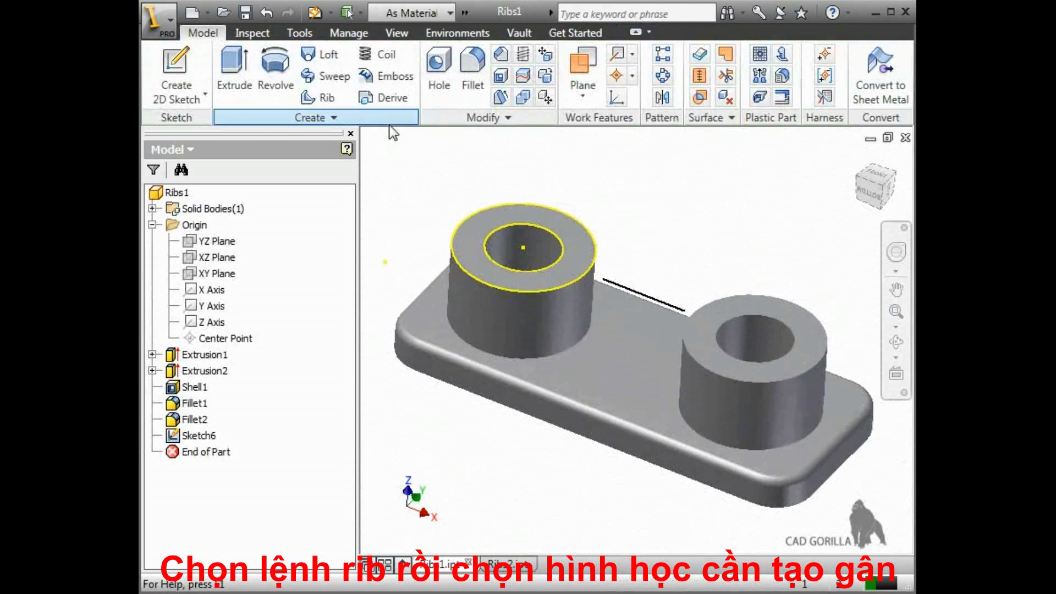
{"action": "left_click", "coordinate": [325, 98]}
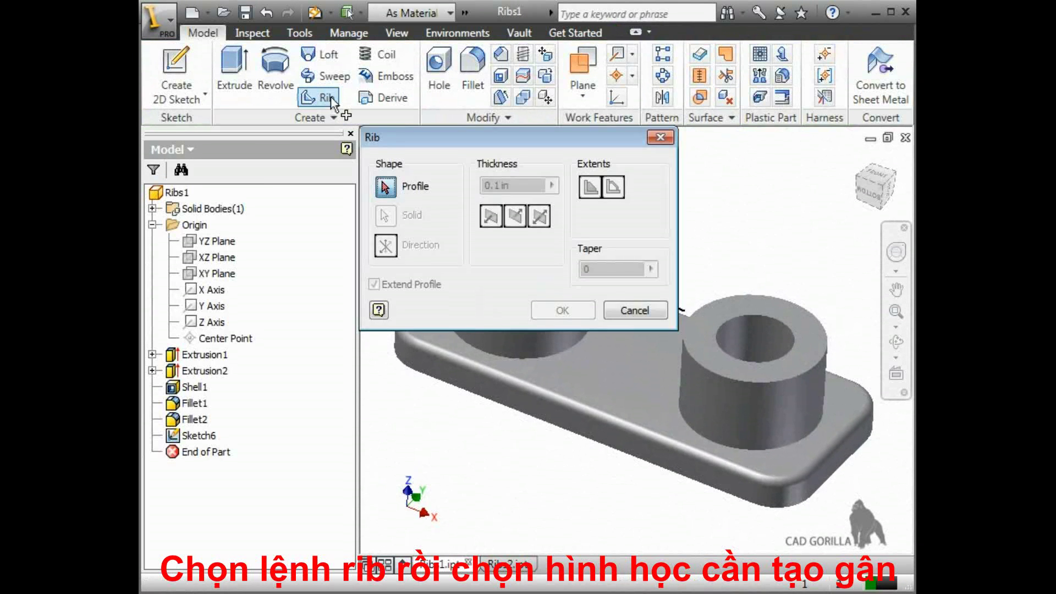
{"action": "left_click_drag", "start_coordinate": [408, 138], "coordinate": [192, 123]}
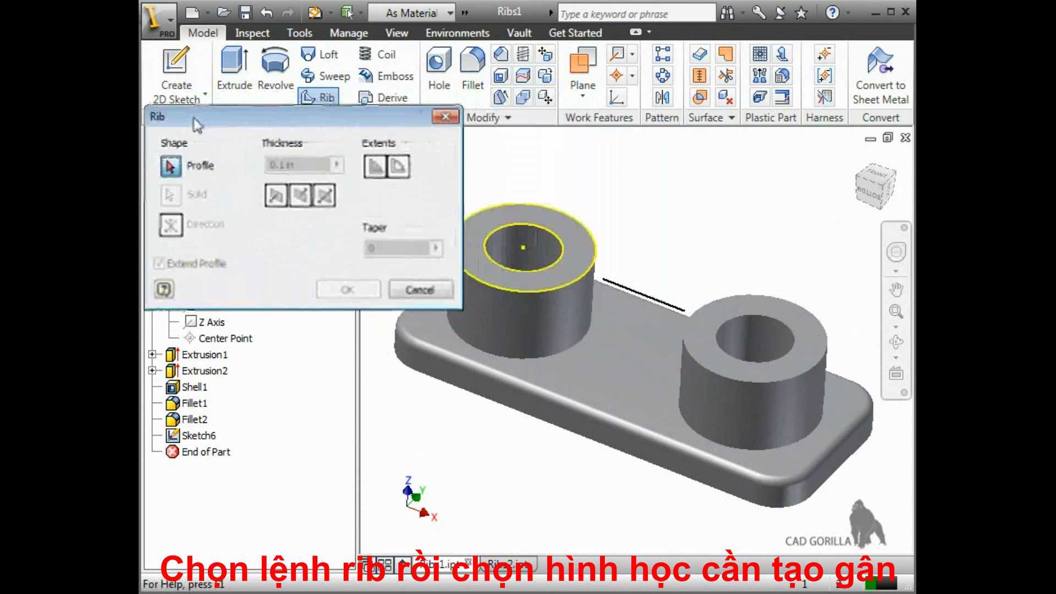
{"action": "left_click", "coordinate": [621, 288]}
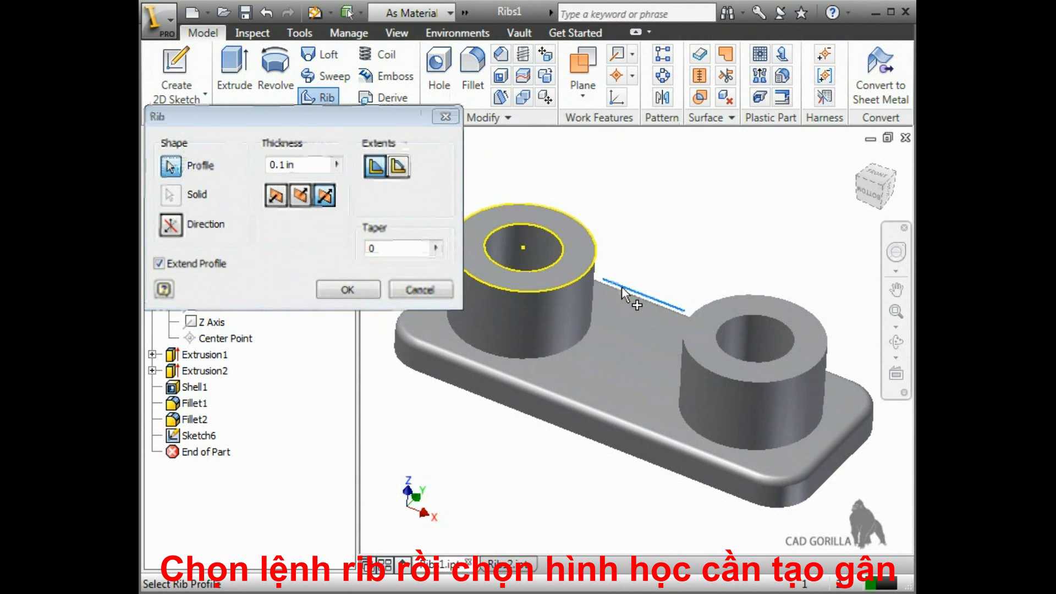
{"action": "left_click", "coordinate": [622, 287]}
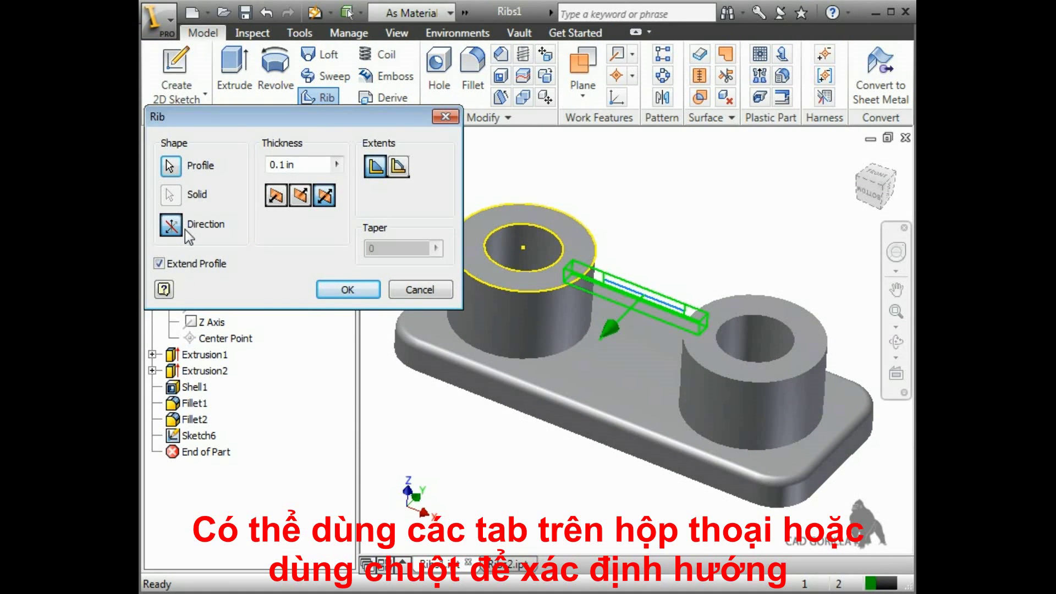
Point the rib down toward the plate, settling on symmetric 0.1 in thickness.
{"action": "left_click", "coordinate": [621, 383]}
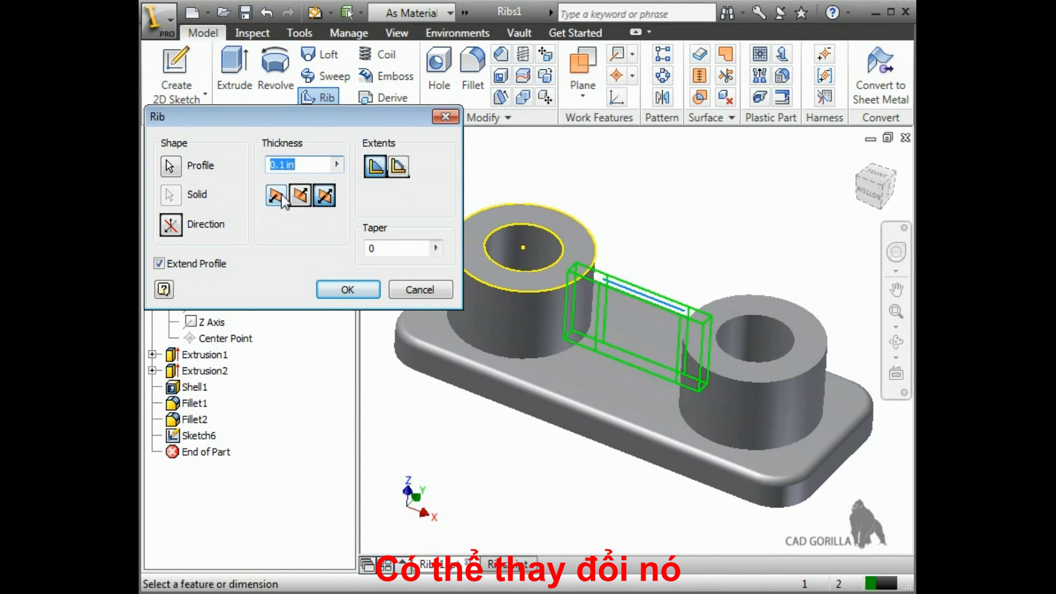
{"action": "left_click", "coordinate": [327, 199]}
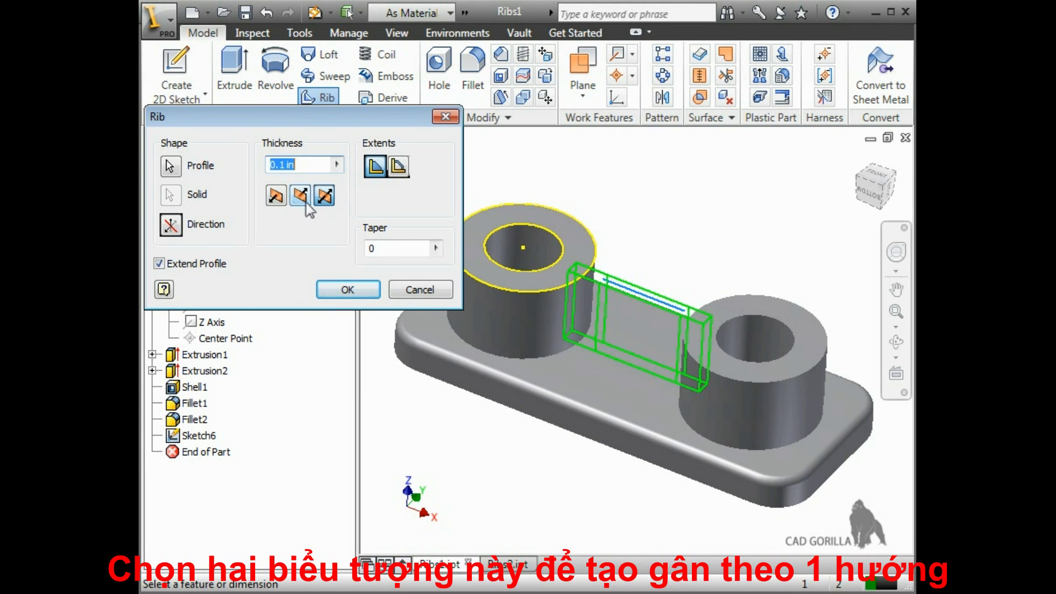
{"action": "left_click", "coordinate": [280, 202]}
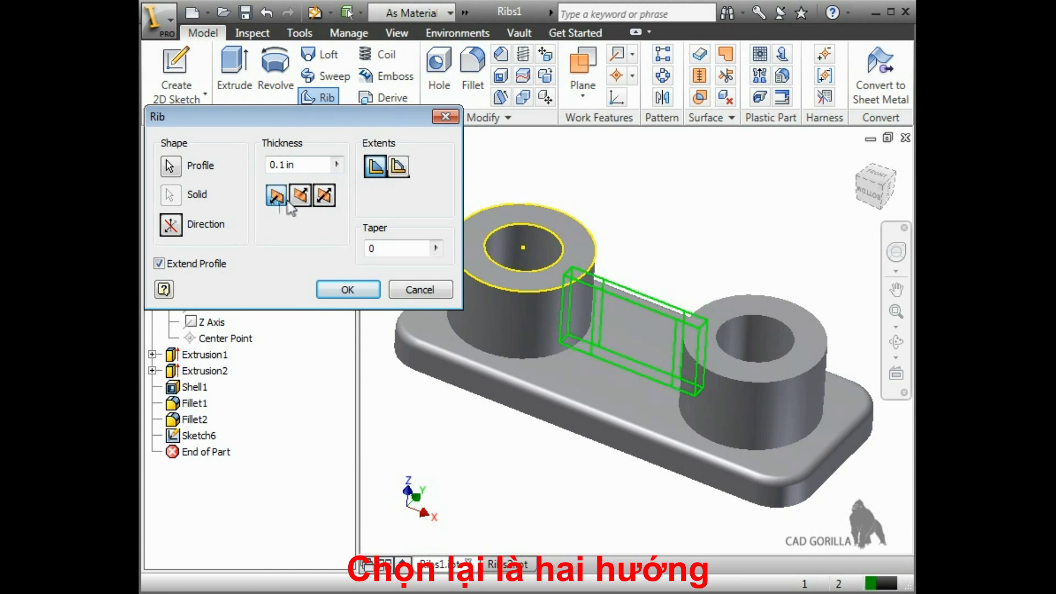
{"action": "left_click", "coordinate": [329, 200]}
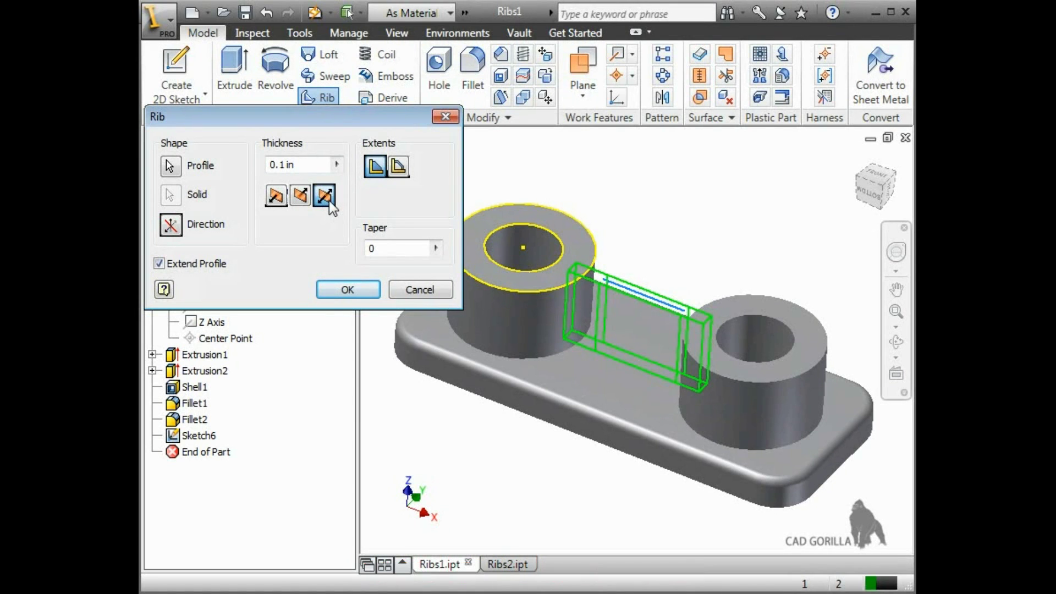
{"action": "left_click", "coordinate": [398, 169]}
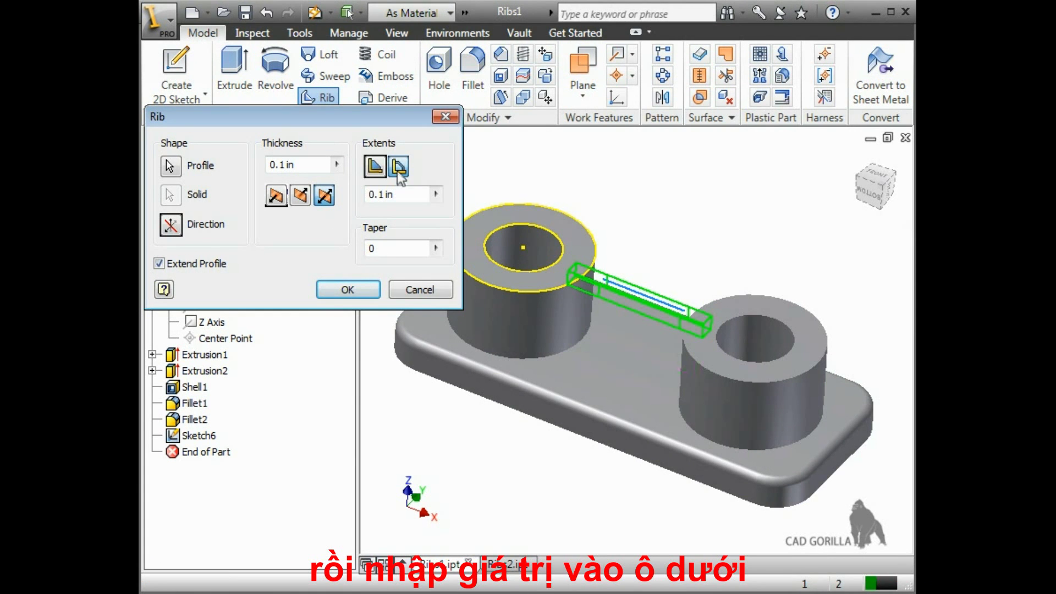
{"action": "left_click", "coordinate": [371, 169]}
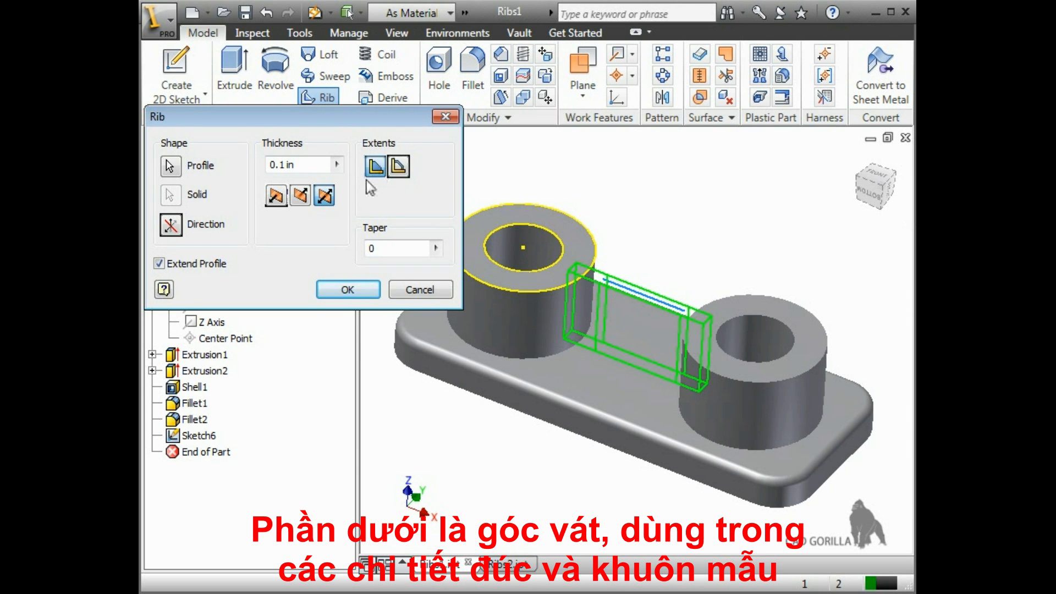
Try different rib taper values, including -5, then set the taper to 0.
{"action": "double_click", "coordinate": [385, 248]}
{"action": "type", "text": "45"}
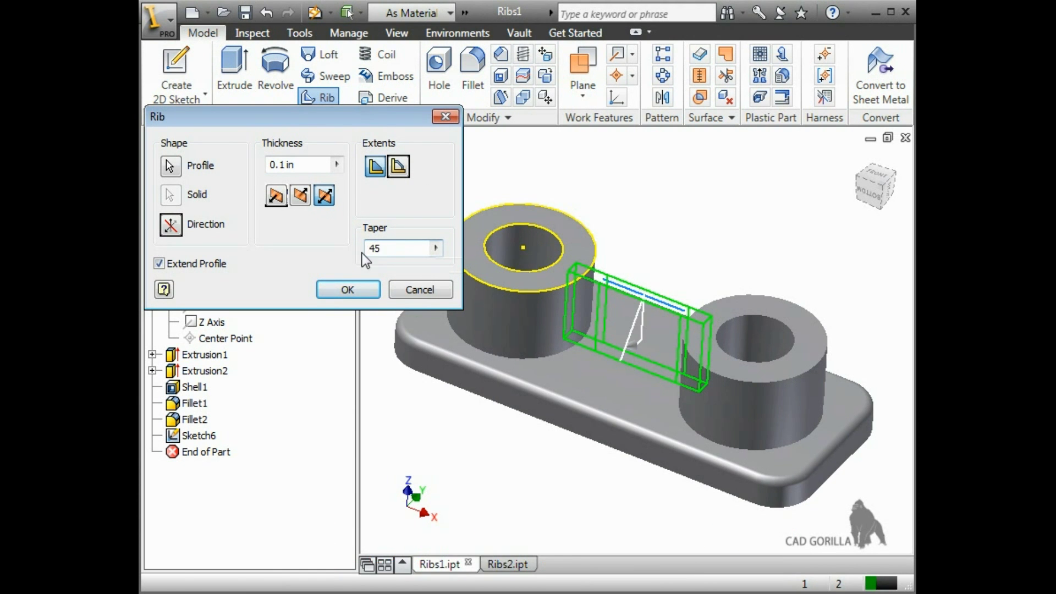
{"action": "key", "text": "BackSpace"}
{"action": "key", "text": "BackSpace"}
{"action": "type", "text": "5"}
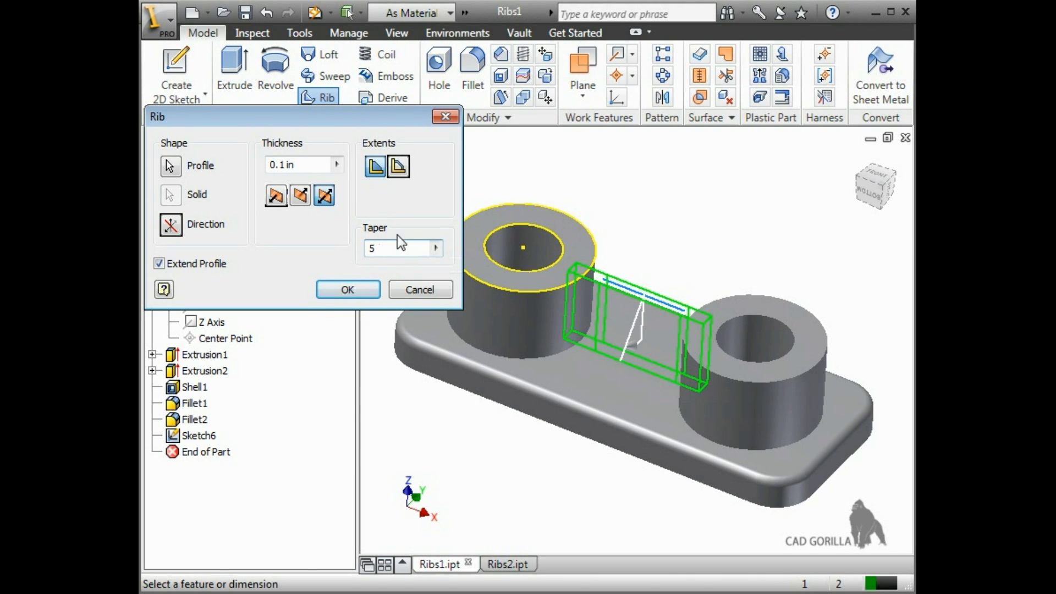
{"action": "mouse_move", "coordinate": [636, 346]}
{"action": "middle_mouse_down", "text": "shift"}
{"action": "mouse_move", "coordinate": [592, 330]}
{"action": "mouse_move", "coordinate": [626, 348]}
{"action": "middle_mouse_up", "text": "shift"}
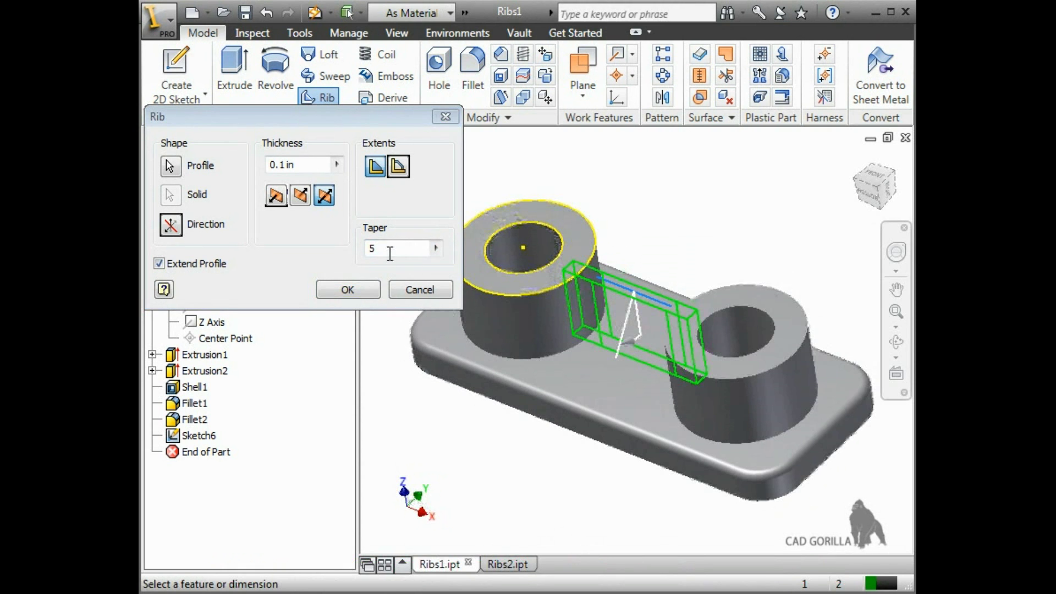
{"action": "left_click", "coordinate": [377, 249]}
{"action": "key", "text": "Home"}
{"action": "type", "text": "-"}
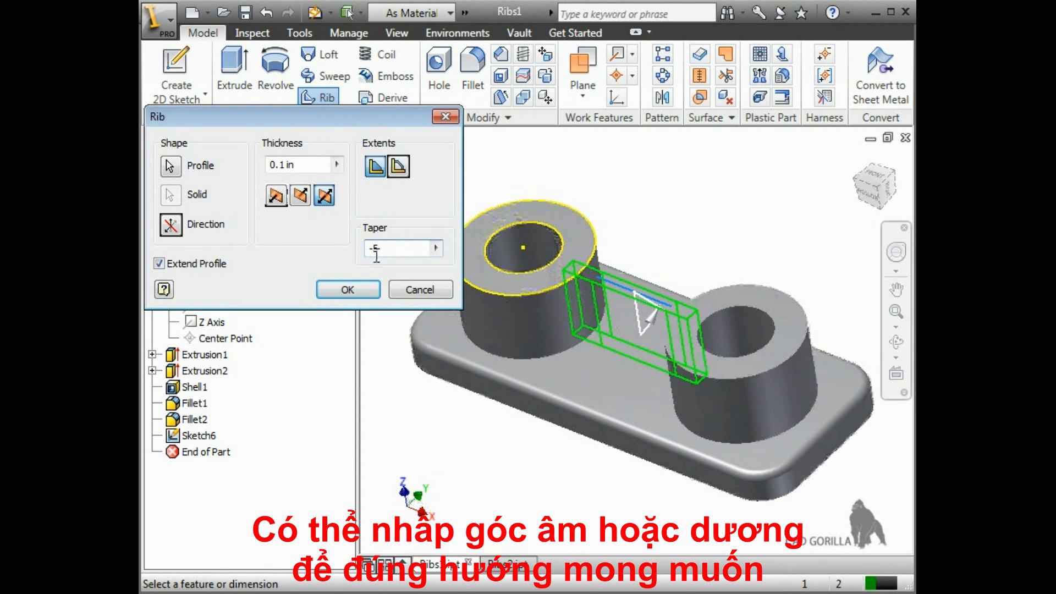
{"action": "key", "text": "BackSpace"}
{"action": "left_click_drag", "start_coordinate": [378, 256], "coordinate": [364, 252]}
{"action": "type", "text": "0"}
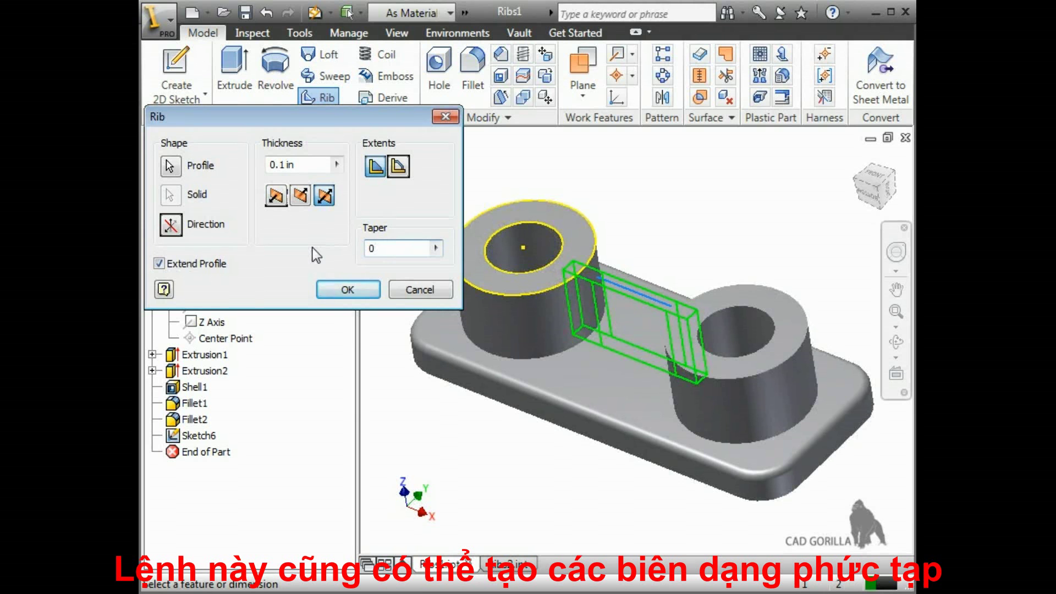
Create the zero-taper web rib Rib3, inspect it, and switch to the Ribs2 part.
{"action": "left_click", "coordinate": [336, 281]}
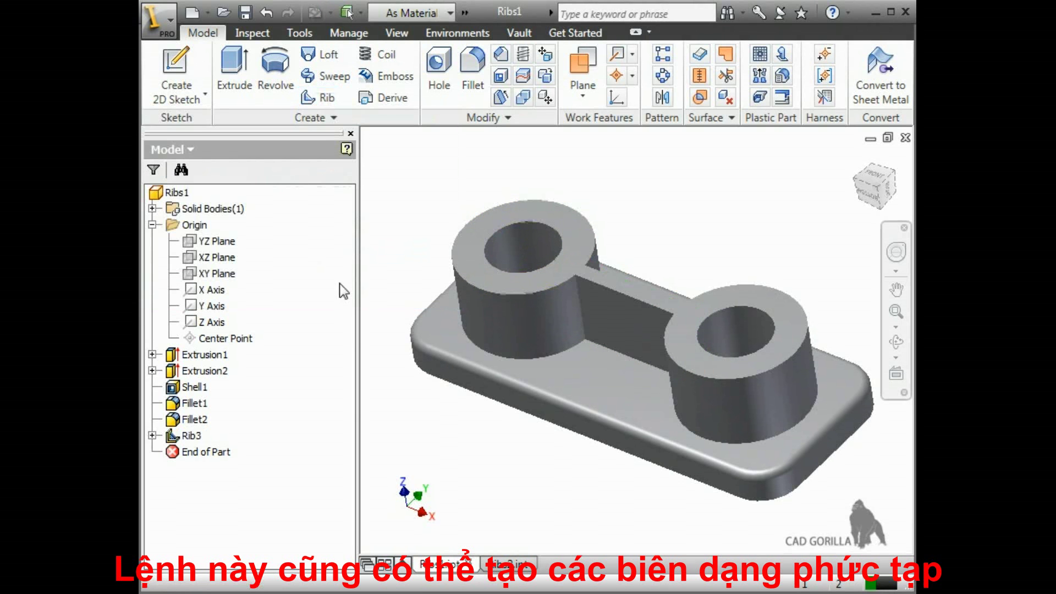
{"action": "key", "text": "F4"}
{"action": "left_click_drag", "start_coordinate": [384, 292], "coordinate": [407, 336]}
{"action": "key", "text": "F6"}
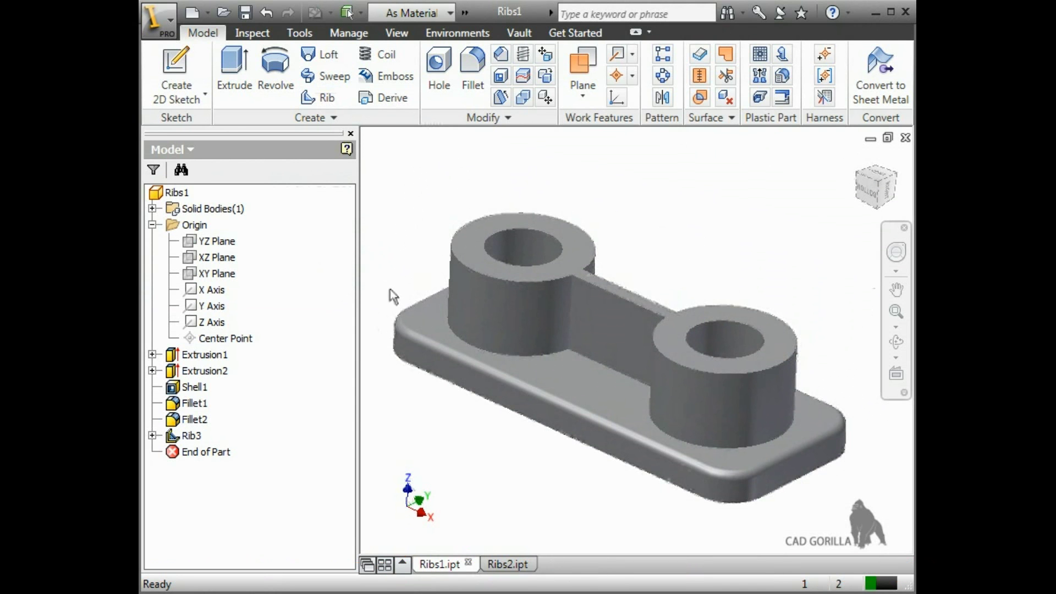
{"action": "left_click", "coordinate": [507, 564]}
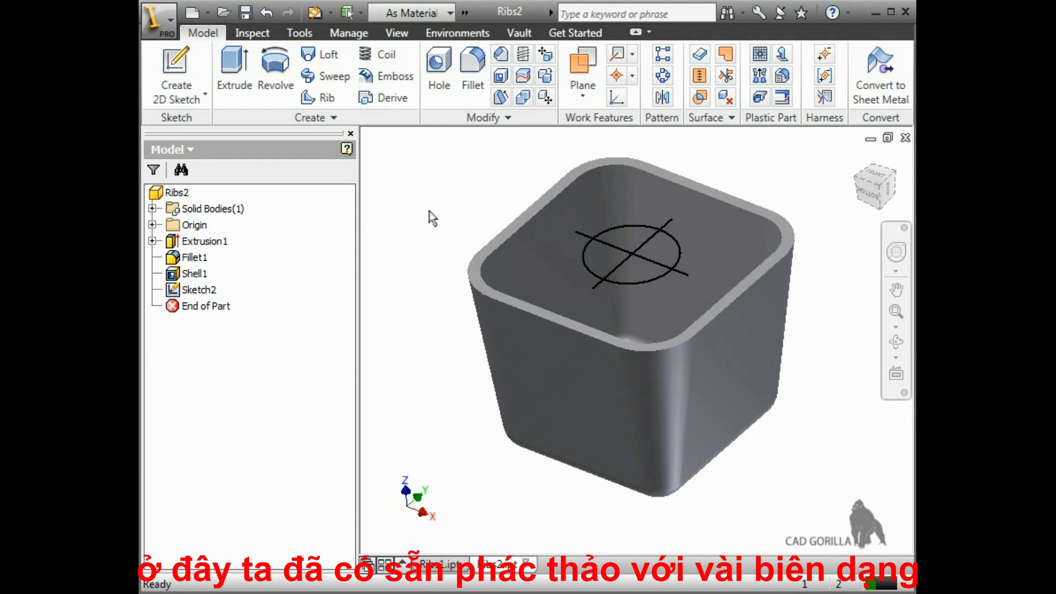
{"action": "mouse_move", "coordinate": [429, 214]}
{"action": "middle_mouse_down", "text": "shift"}
{"action": "mouse_move", "coordinate": [425, 271]}
{"action": "mouse_move", "coordinate": [438, 193]}
{"action": "mouse_move", "coordinate": [438, 223]}
{"action": "middle_mouse_up", "text": "shift"}
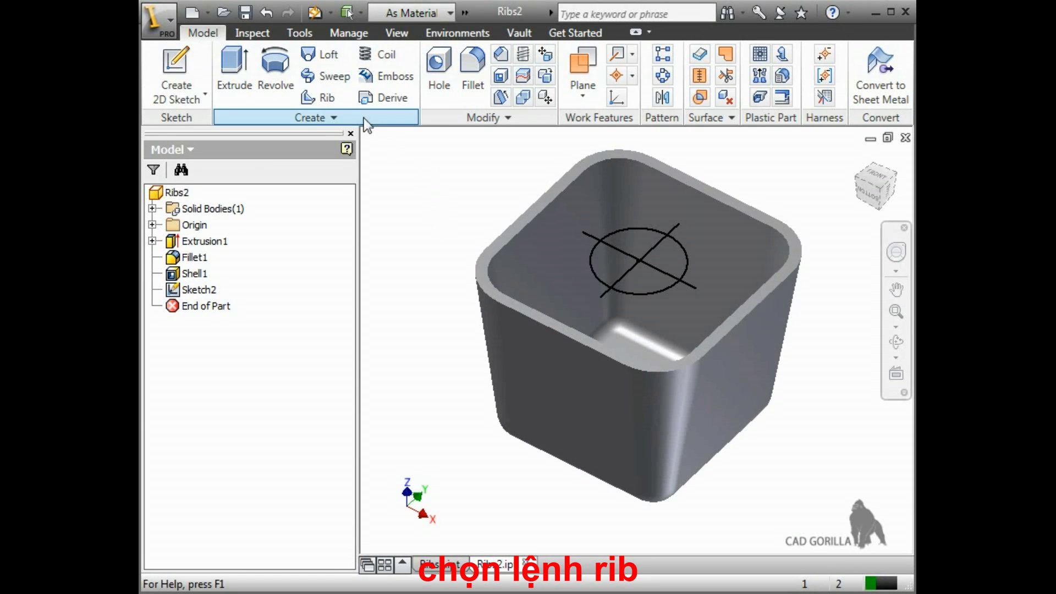
Start a rib with the circle and both cross lines as profiles, extending down to the floor.
{"action": "left_click", "coordinate": [337, 104]}
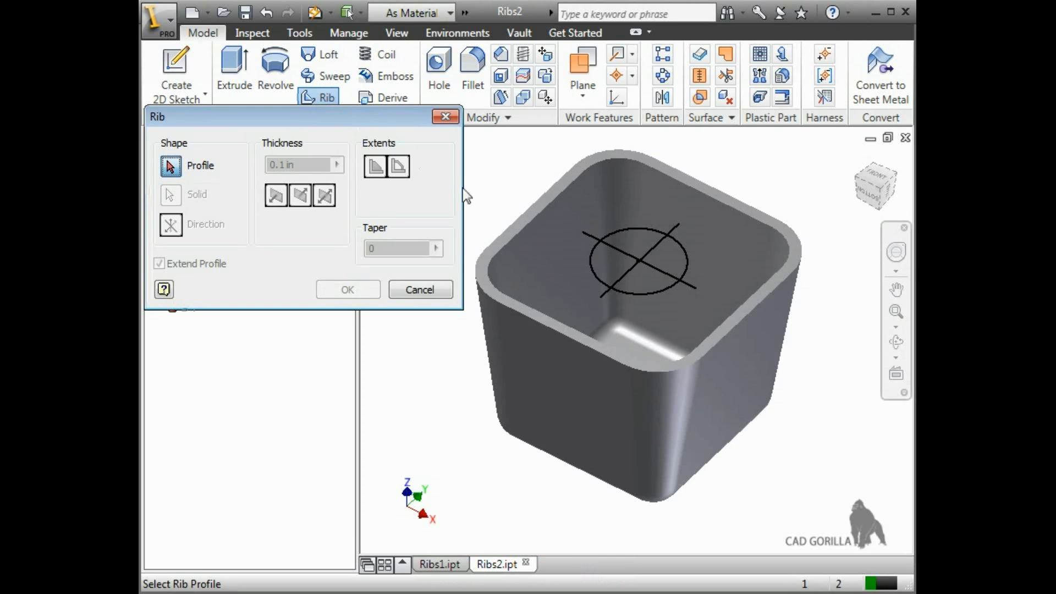
{"action": "left_click", "coordinate": [600, 282]}
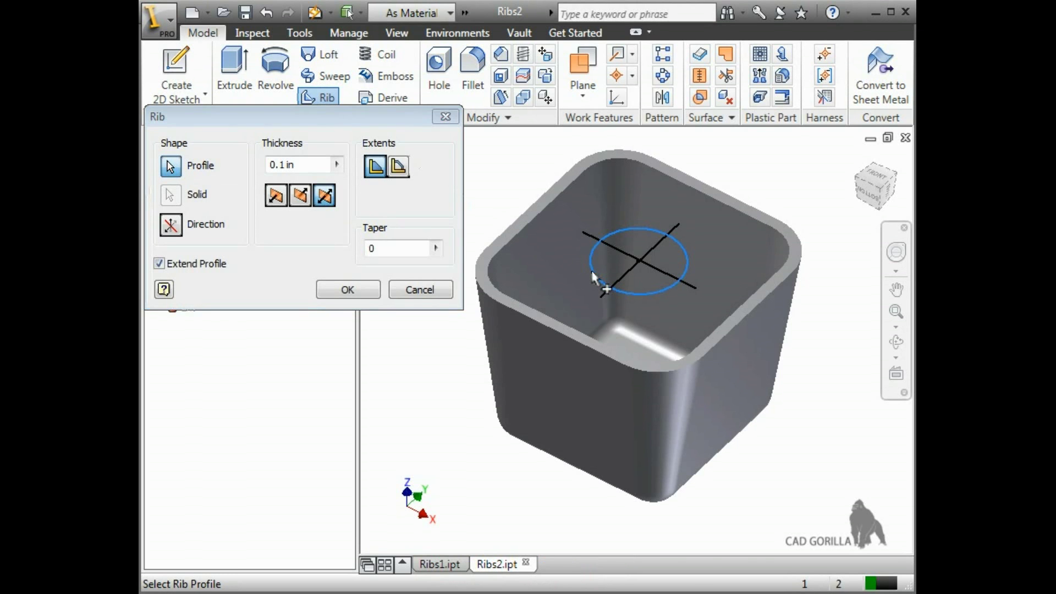
{"action": "left_click", "coordinate": [616, 249]}
{"action": "left_click", "coordinate": [651, 248]}
{"action": "left_click", "coordinate": [171, 225]}
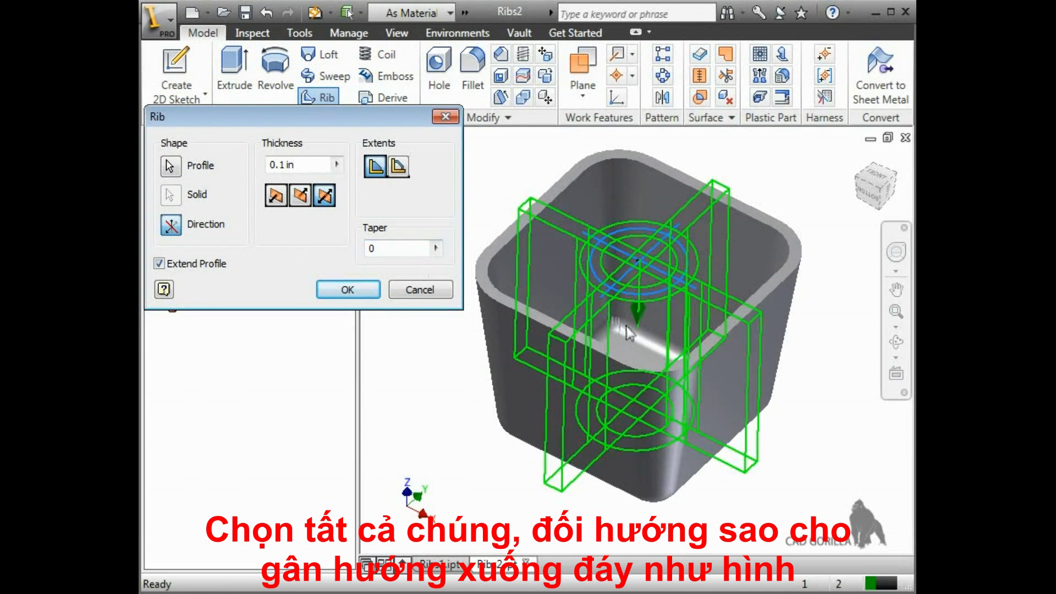
{"action": "left_click", "coordinate": [639, 351]}
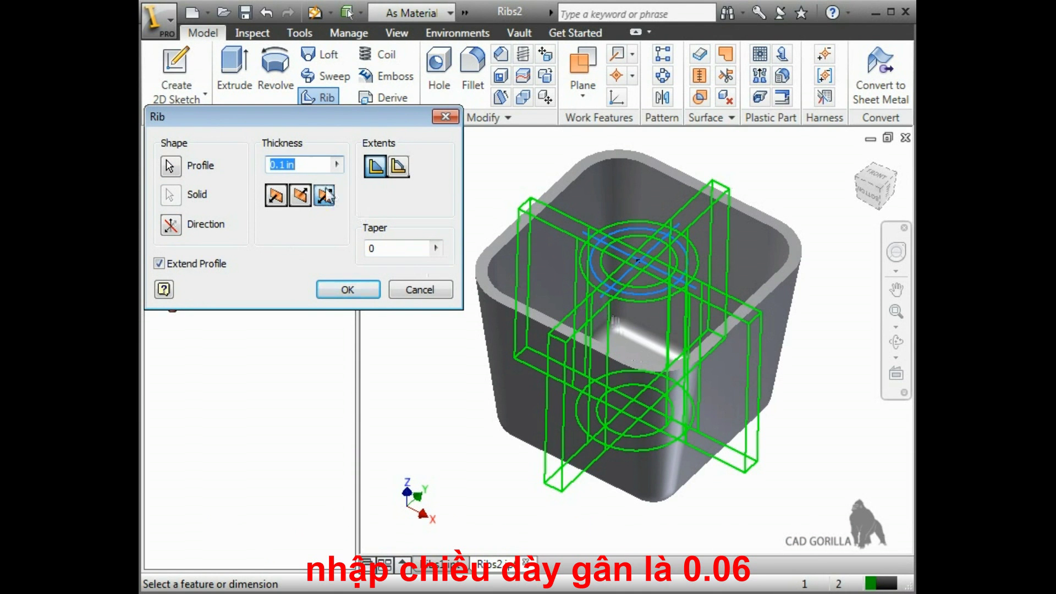
Set rib thickness to 0.06 in with a 3° taper and create Rib1.
{"action": "type", "text": ".06"}
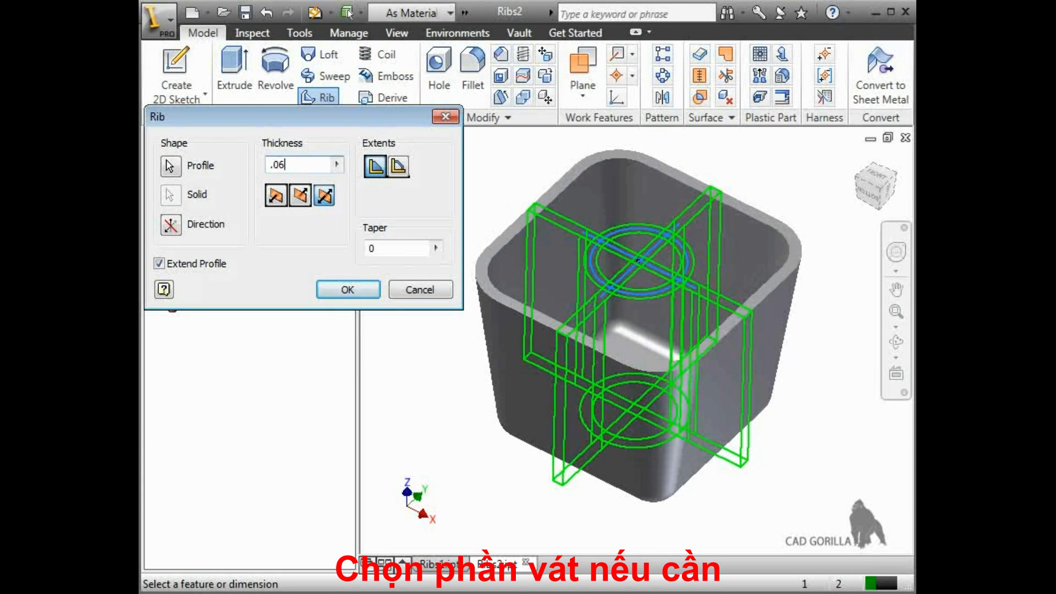
{"action": "double_click", "coordinate": [371, 248]}
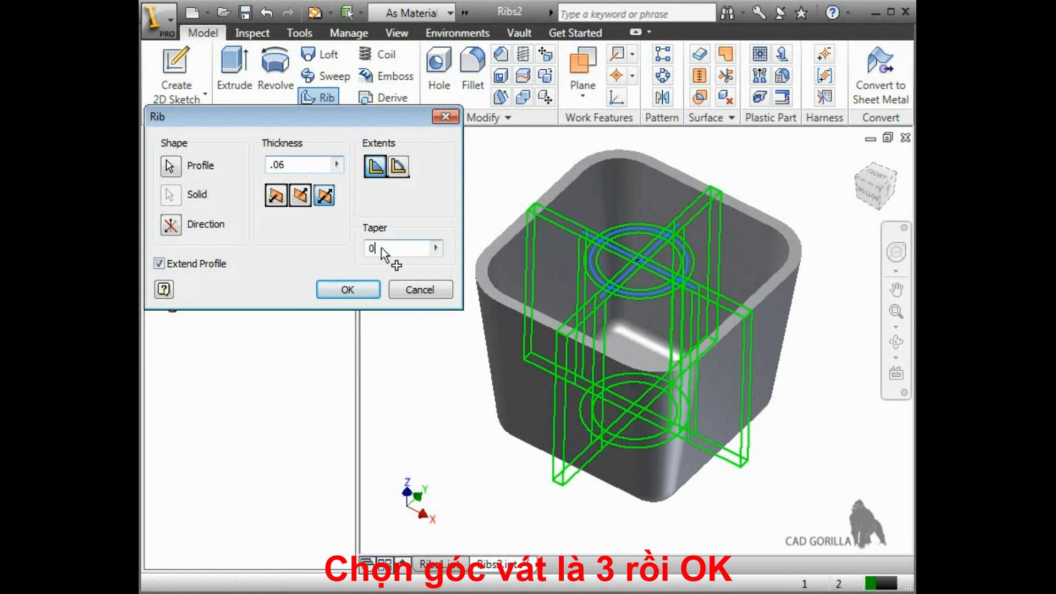
{"action": "type", "text": "3"}
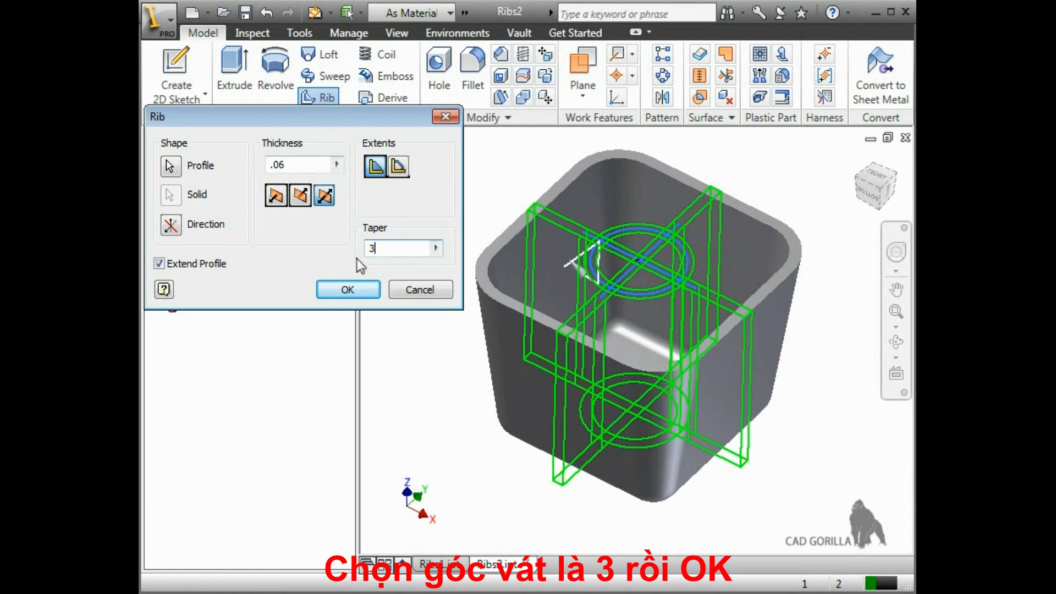
{"action": "left_click", "coordinate": [349, 287]}
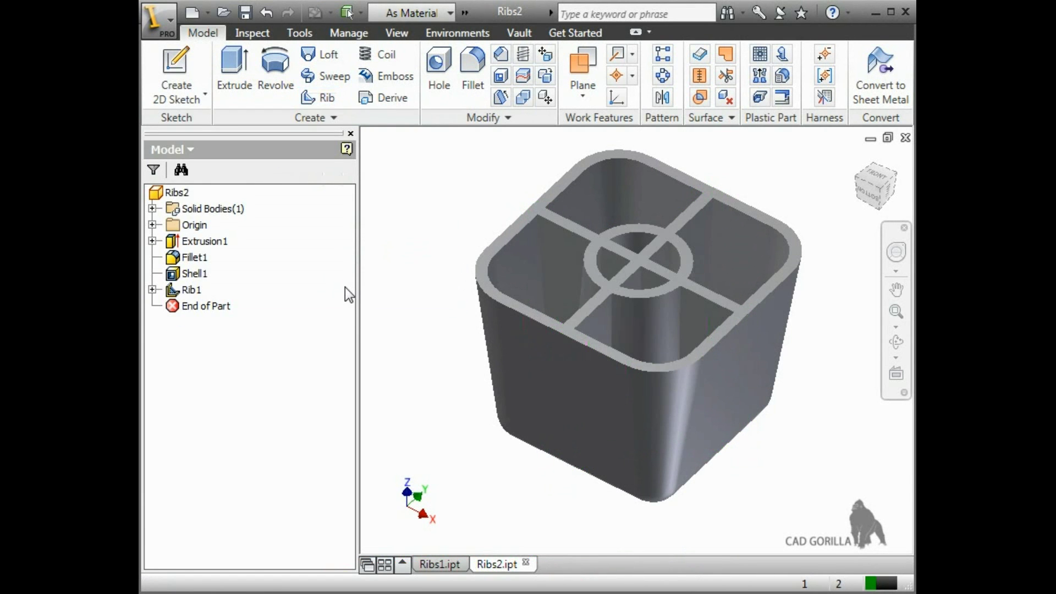
{"action": "middle_click_drag", "start_coordinate": [433, 273], "coordinate": [429, 307], "text": "shift"}
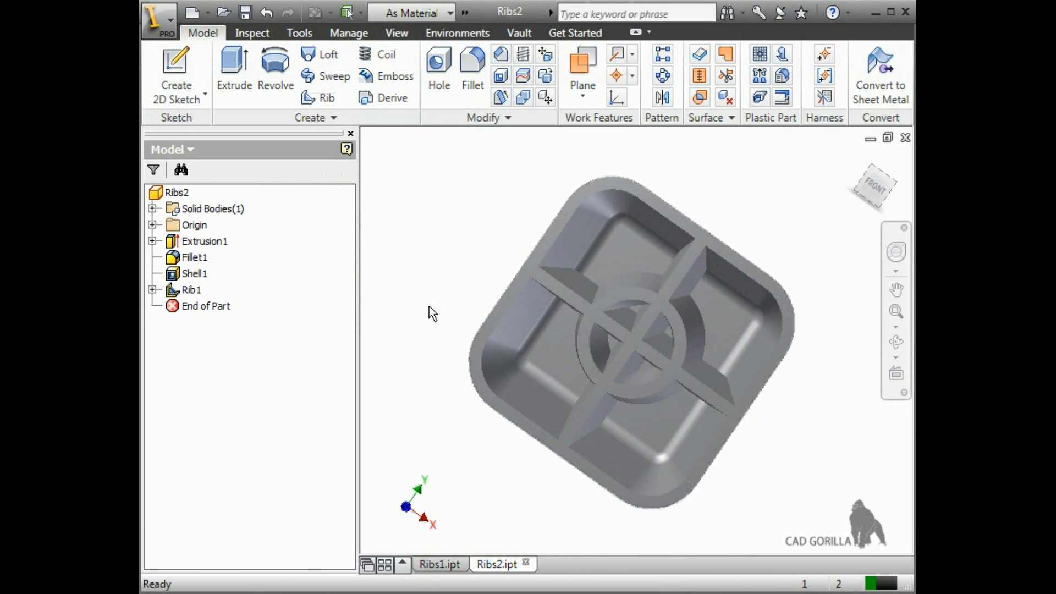
{"action": "middle_click_drag", "start_coordinate": [429, 306], "coordinate": [432, 264], "text": "shift"}
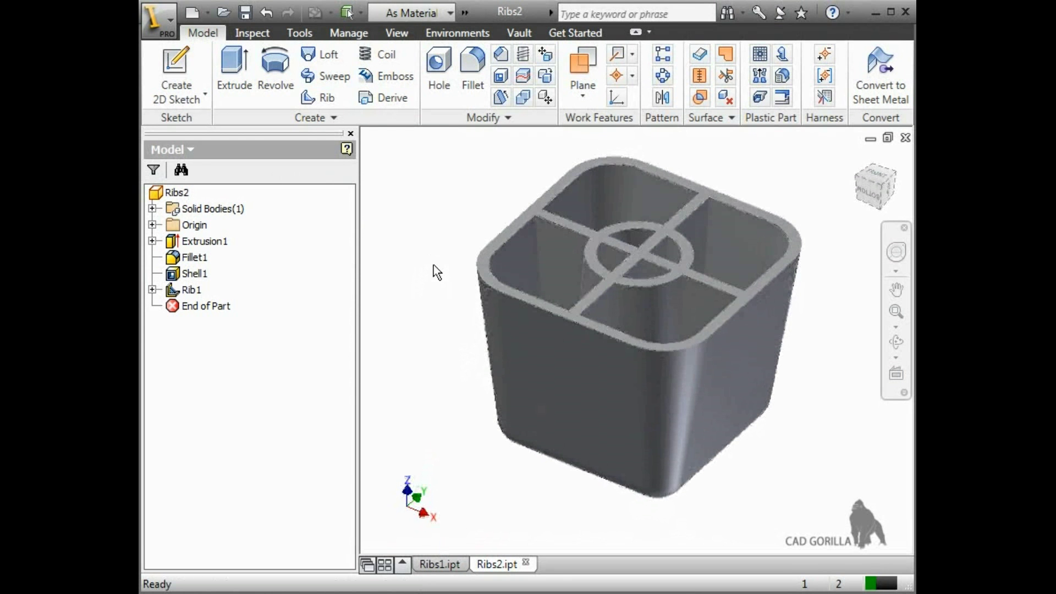